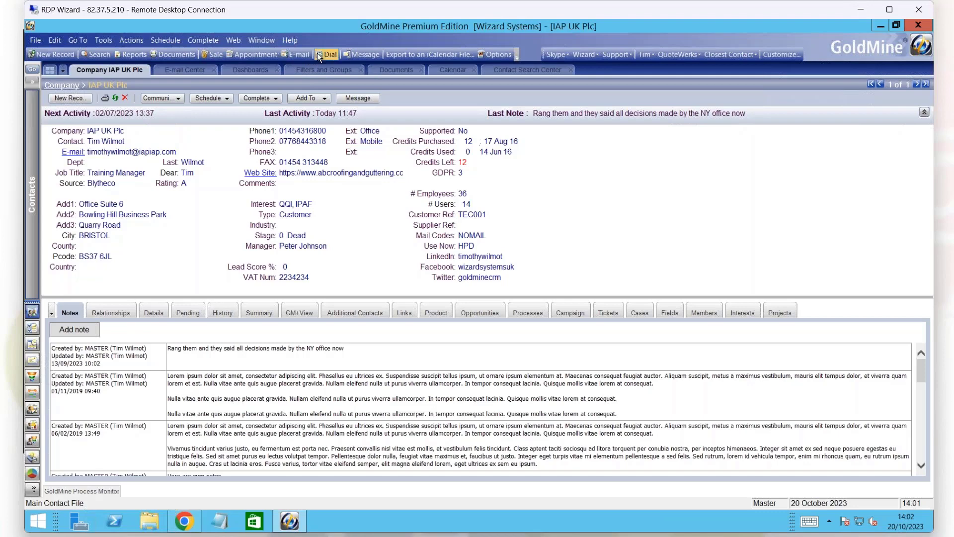
Add the File category's New Default Record Type command to the standard toolbar, just after Message.
left_click(516, 55)
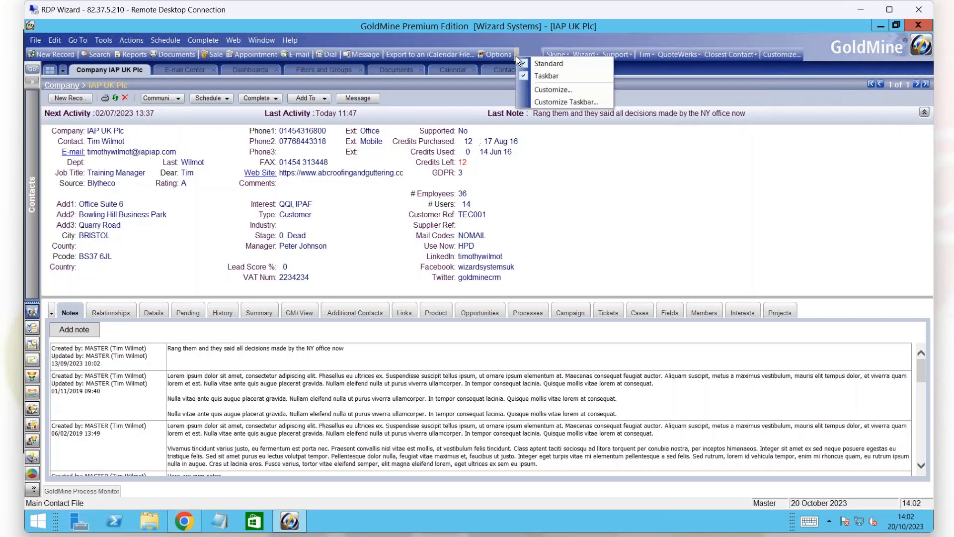
left_click(527, 53)
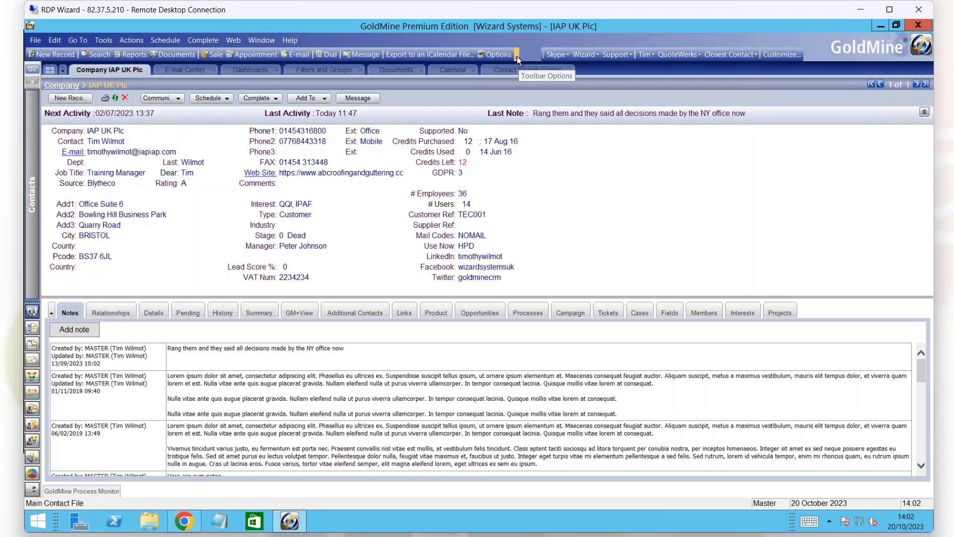
left_click(517, 55)
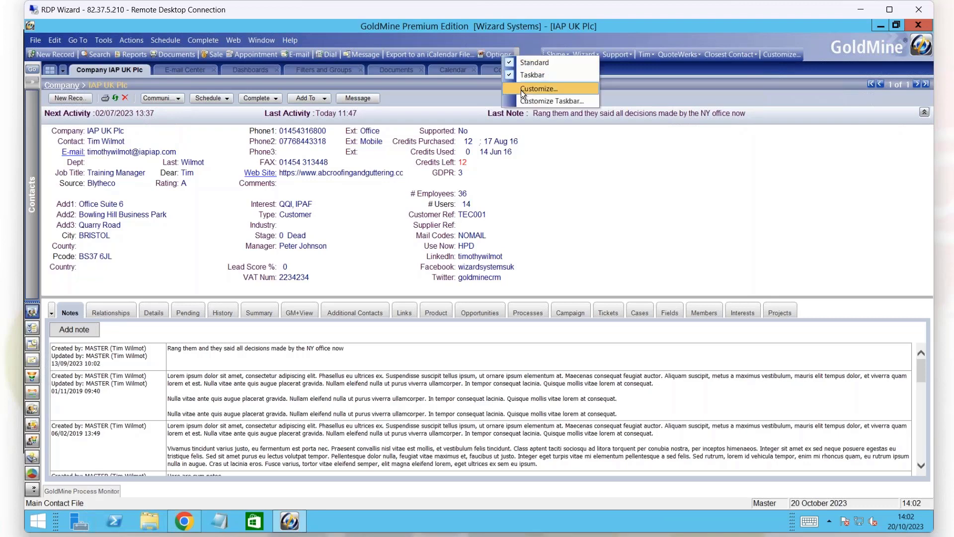
left_click(523, 92)
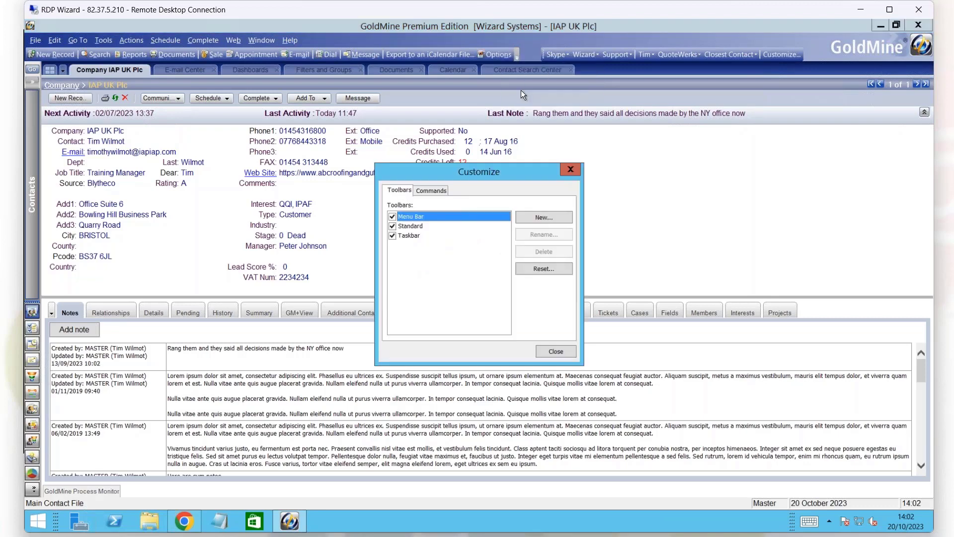
left_click(436, 197)
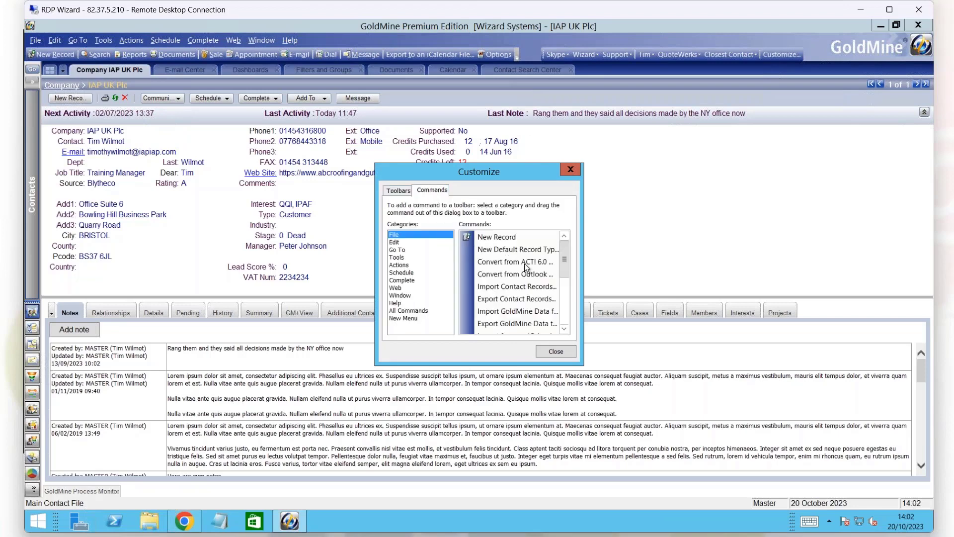
left_click_drag(512, 248, 392, 55)
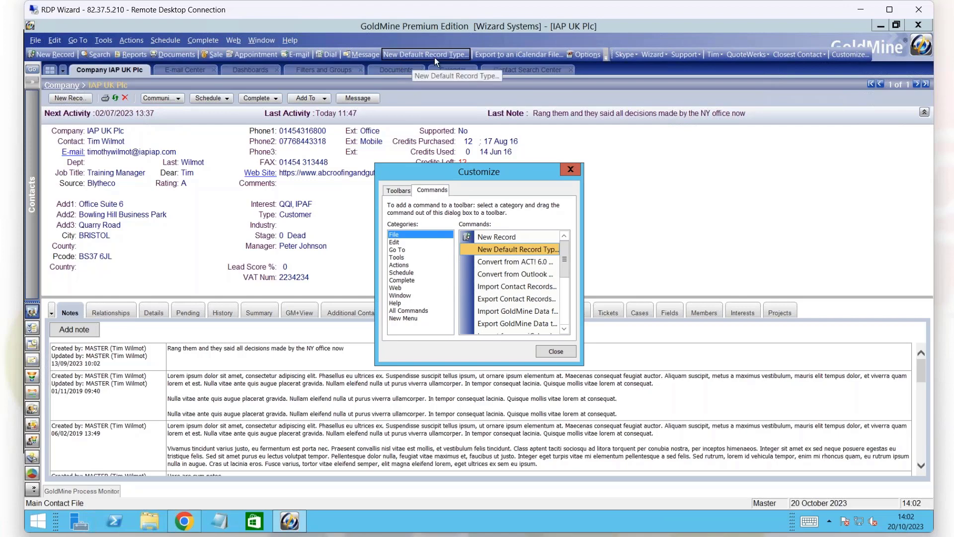
Remove the Message command from the standard toolbar and finish customizing.
left_click(364, 56)
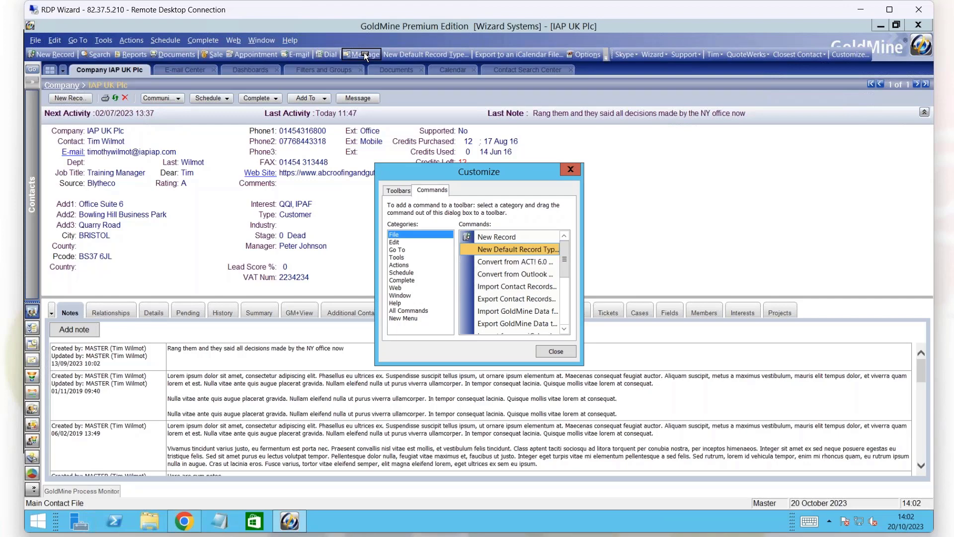
left_click_drag(366, 56, 377, 65)
left_click_drag(410, 105, 411, 106)
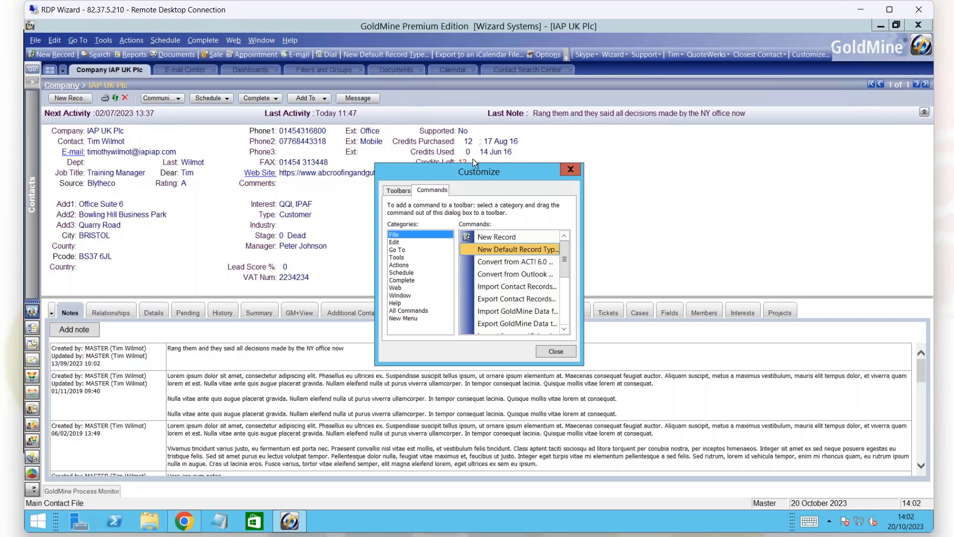
left_click(570, 170)
Review which buttons can be added to or removed from the Standard toolbar.
left_click(567, 56)
mouse_move(563, 73)
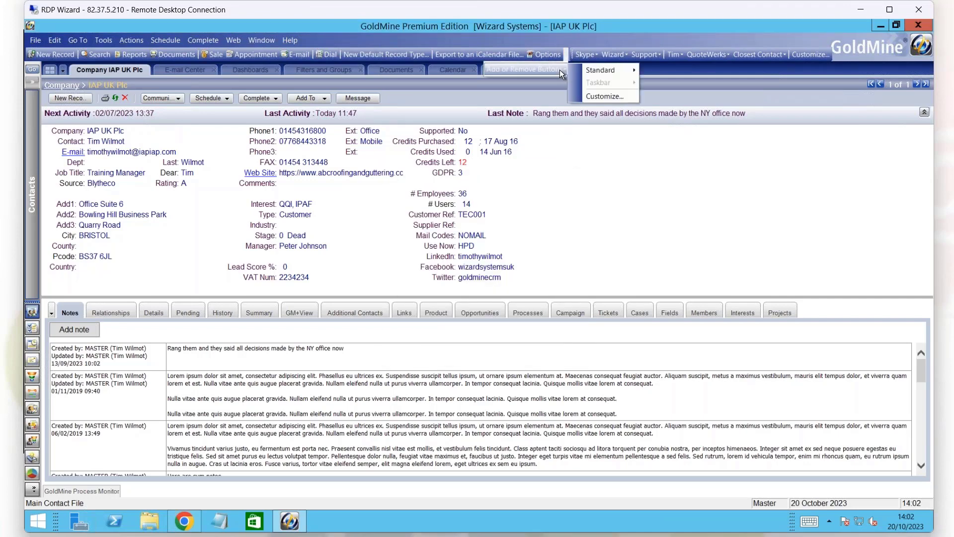
mouse_move(598, 72)
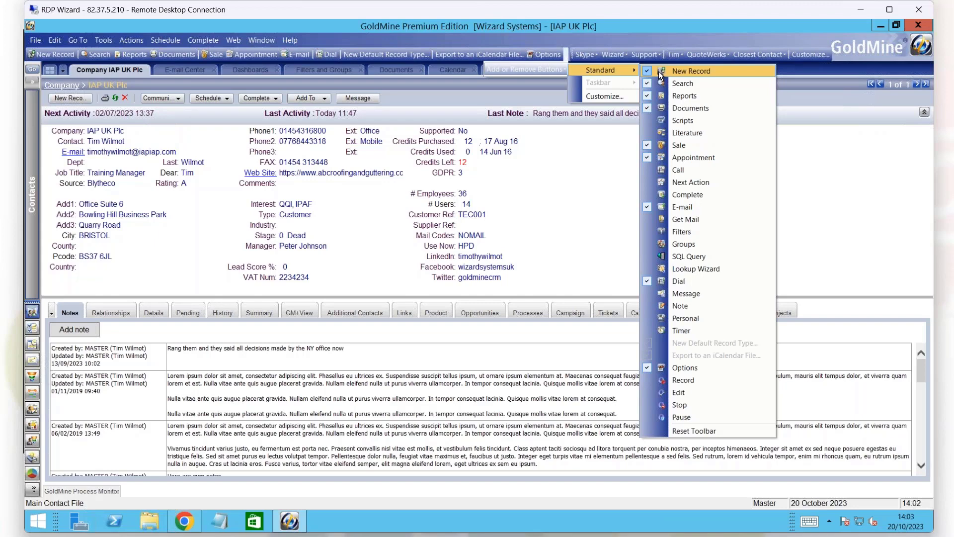
left_click(615, 37)
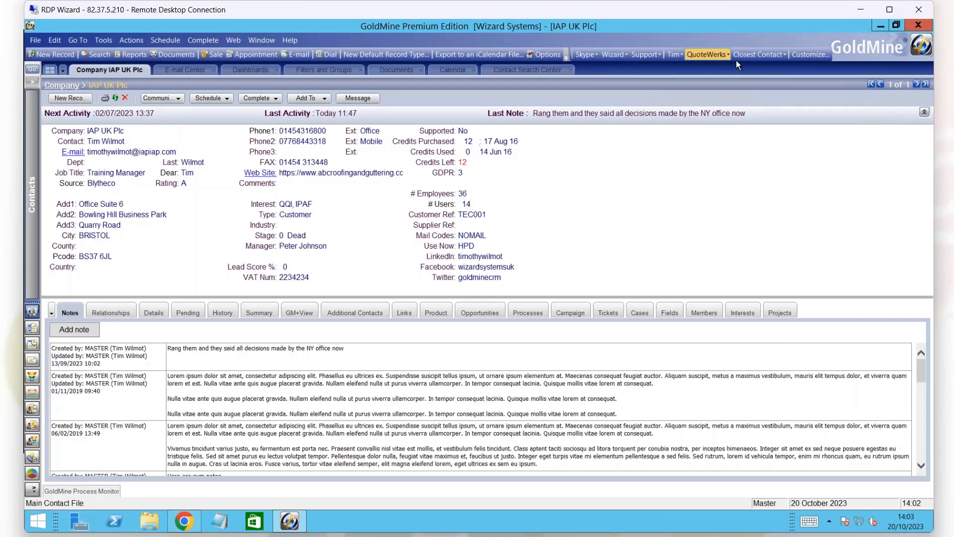
Launch the Currency Converter website from the taskbar group between Support and QuoteWerks, and return to GoldMine.
left_click(680, 55)
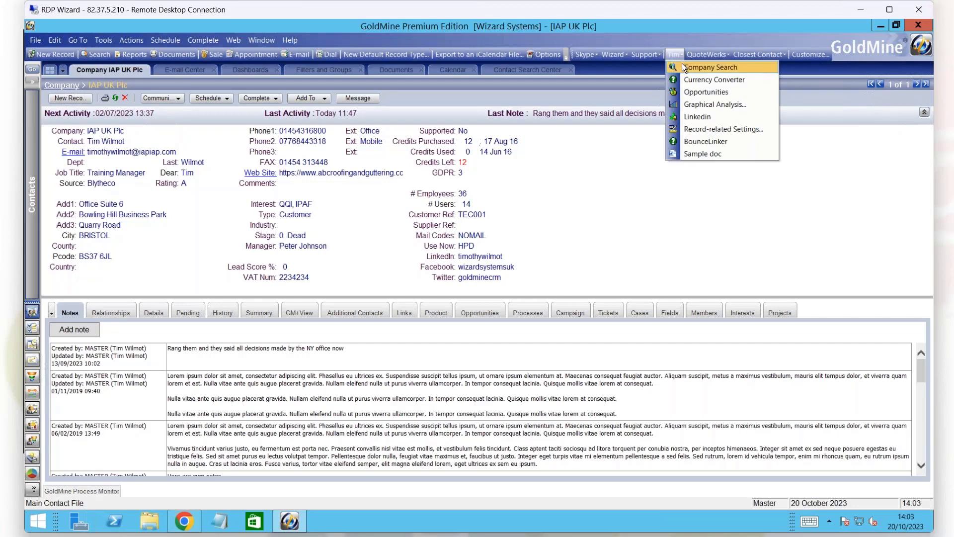
left_click(715, 79)
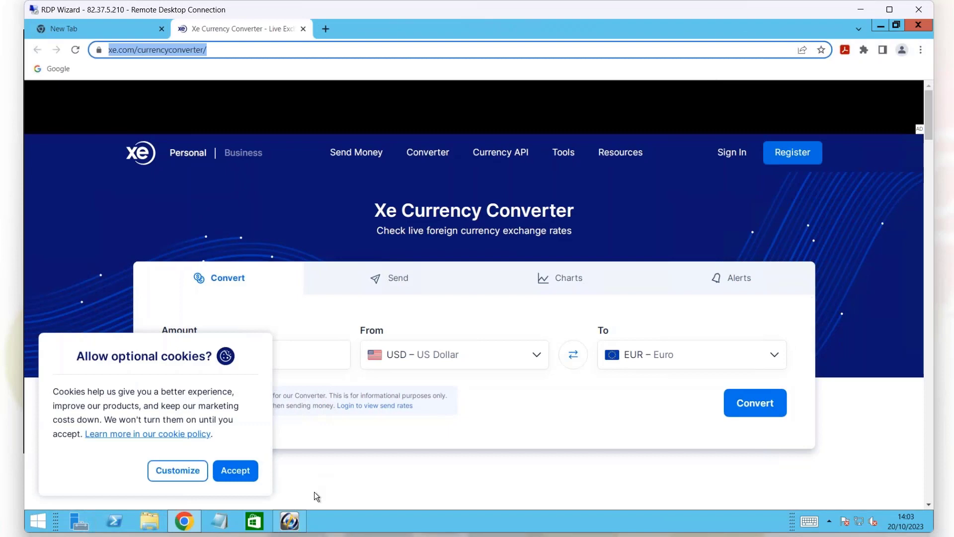
left_click(291, 522)
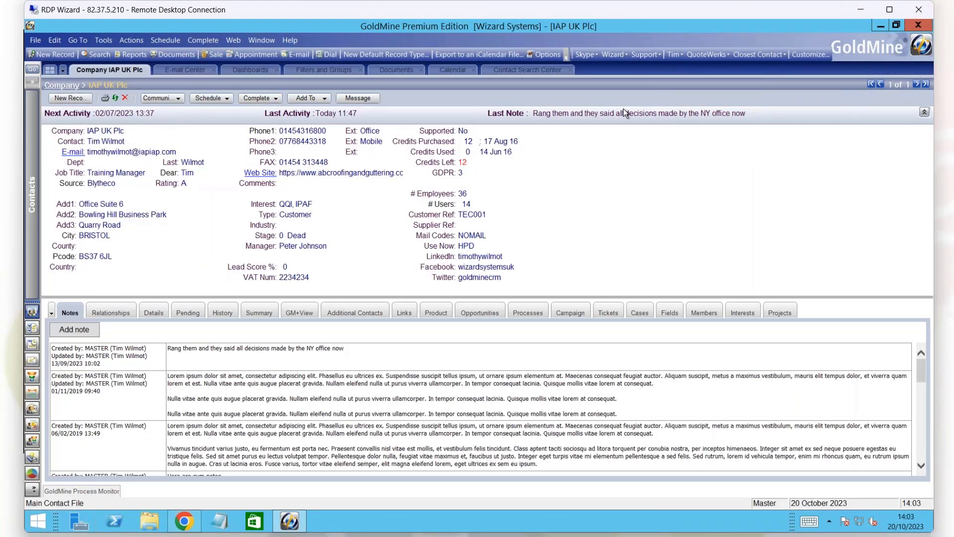
Run Company Search from the taskbar for the current IAP UK Plc record, and return to GoldMine.
left_click(681, 55)
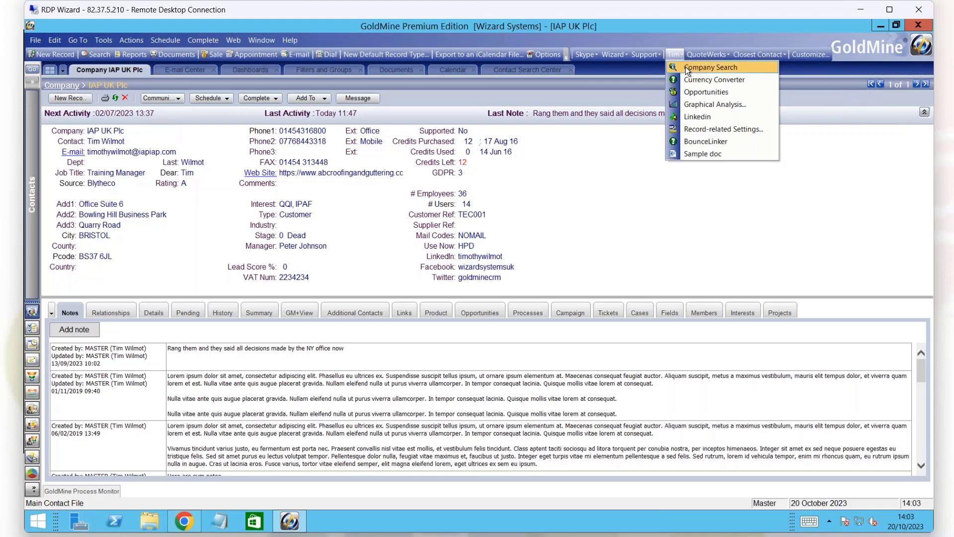
left_click(686, 67)
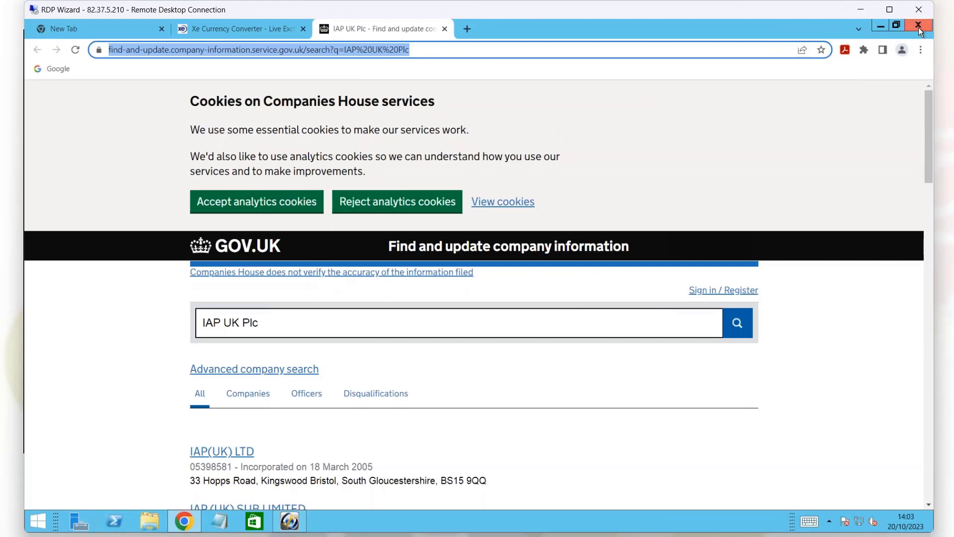
left_click(290, 522)
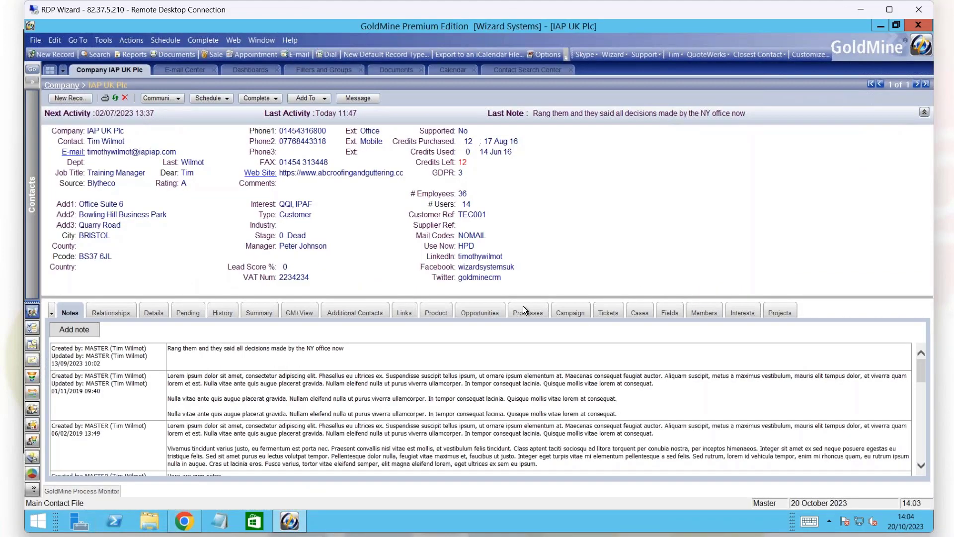
Look up the current contact with the taskbar's Linkedin item, and return to GoldMine.
left_click(680, 55)
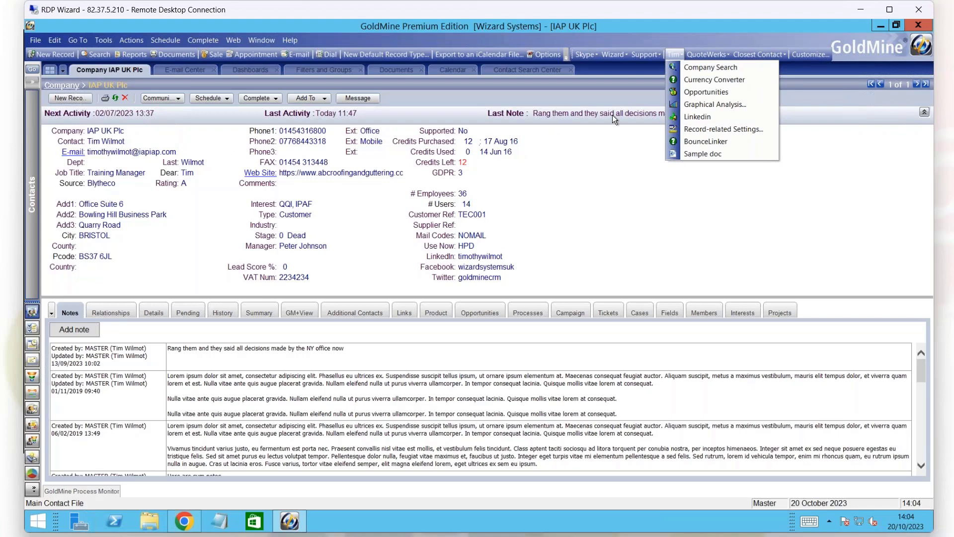
left_click(706, 120)
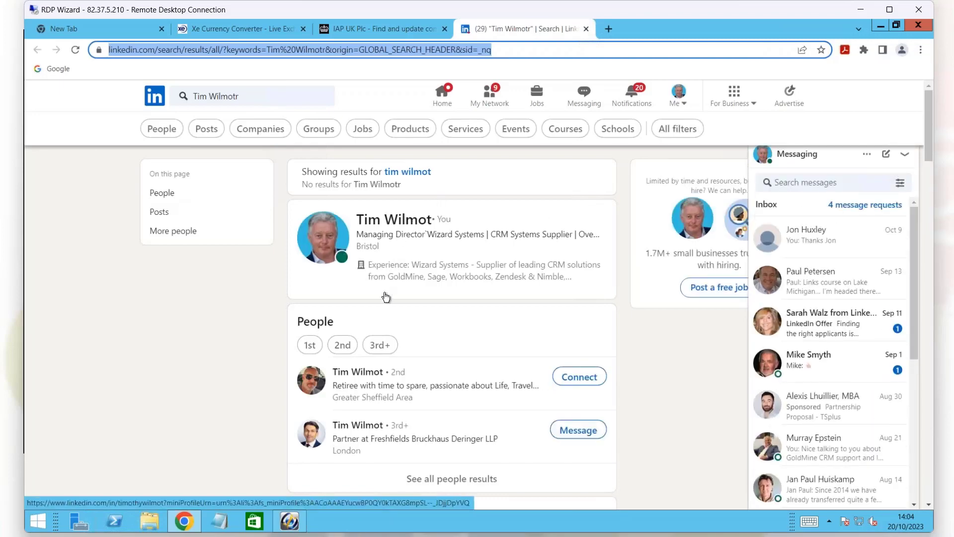
left_click(292, 523)
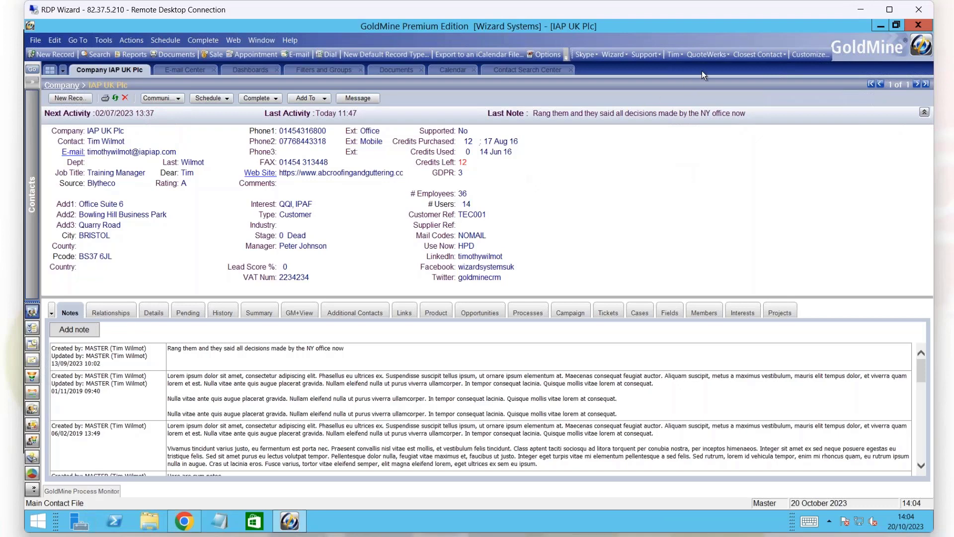
Look through the taskbar groups' items and open the Customize Taskbar dialog.
left_click(681, 56)
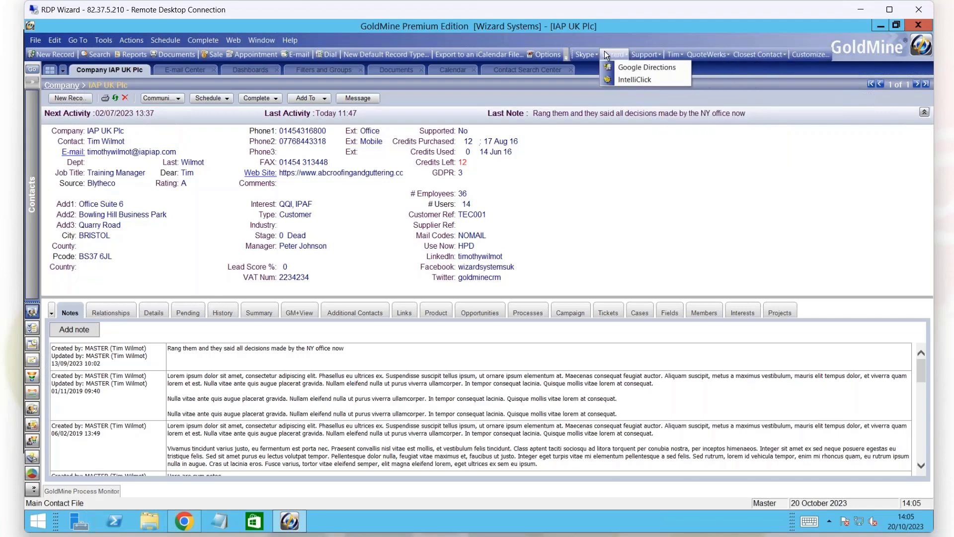
mouse_move(785, 56)
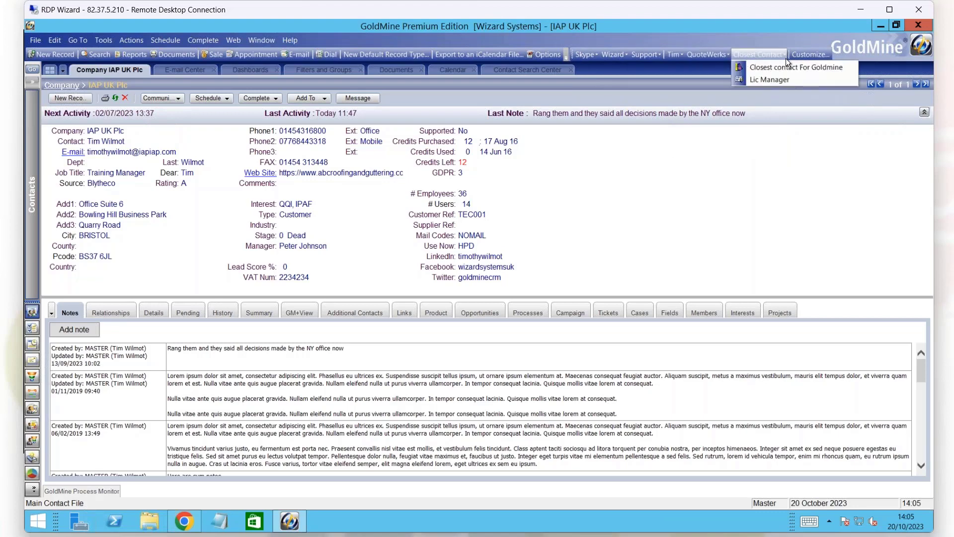
left_click(815, 53)
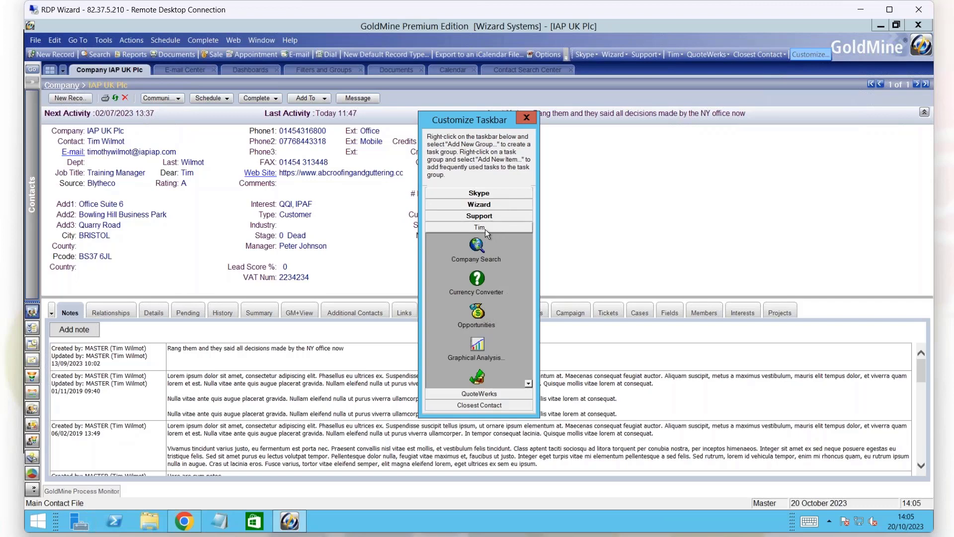
Review the fields for a new Website item in the taskbar group between Support and QuoteWerks, without adding it.
right_click(512, 265)
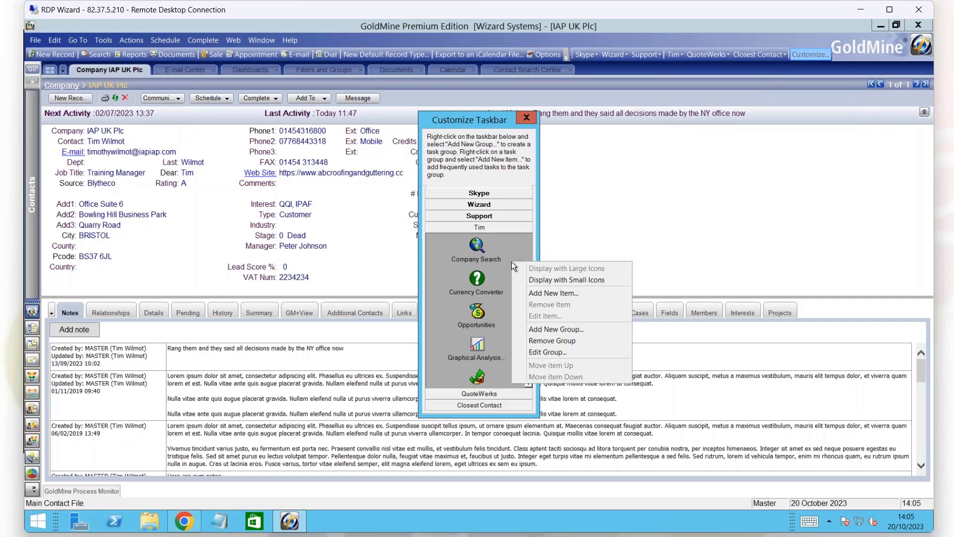
left_click(553, 293)
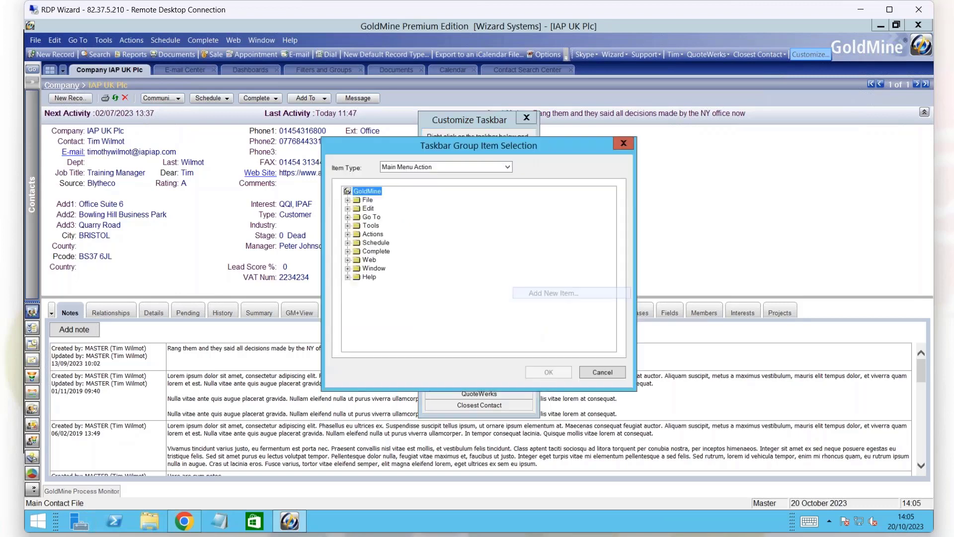
left_click(466, 172)
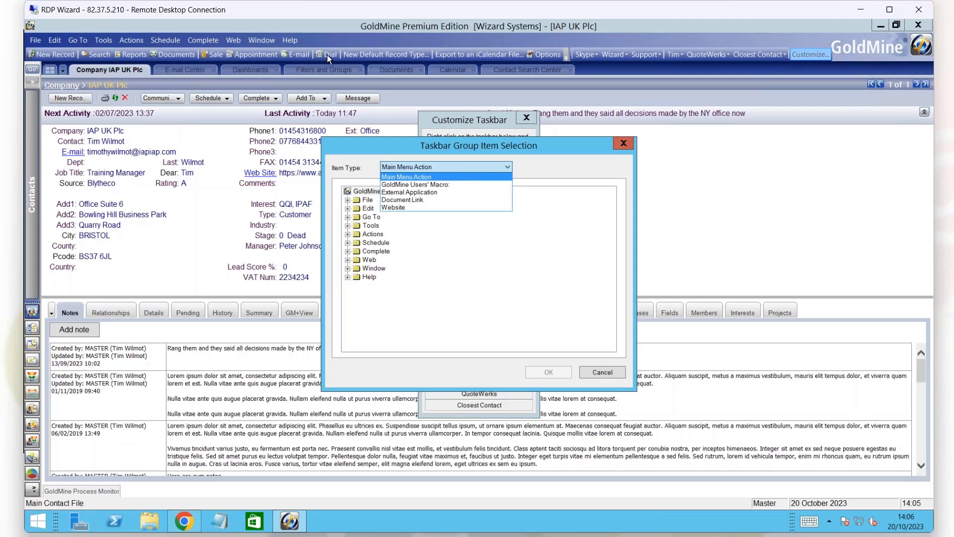
left_click(440, 207)
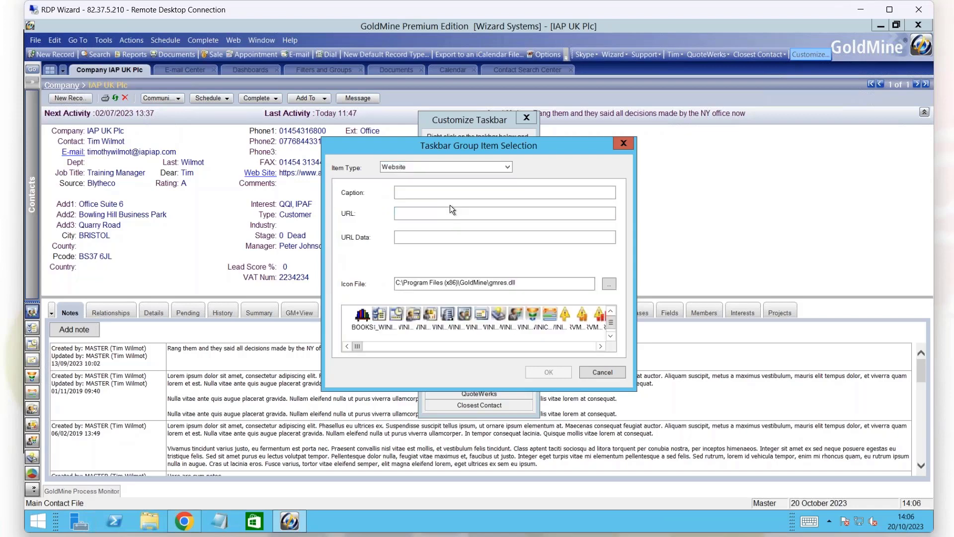
left_click(420, 195)
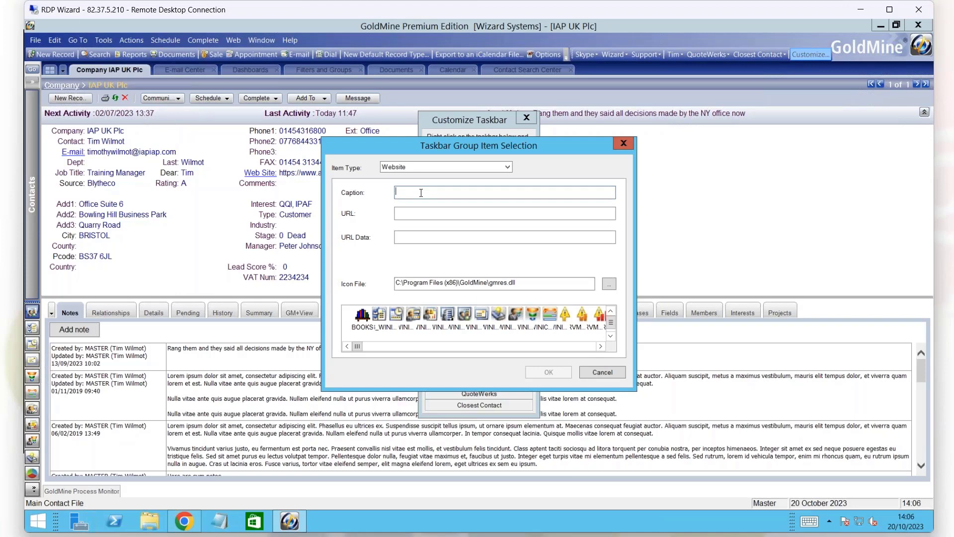
left_click(413, 216)
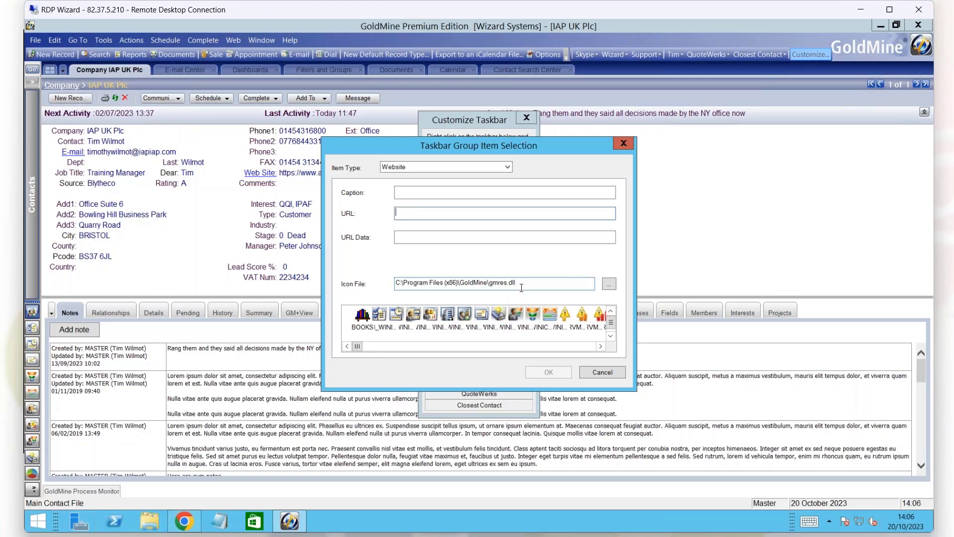
left_click(602, 372)
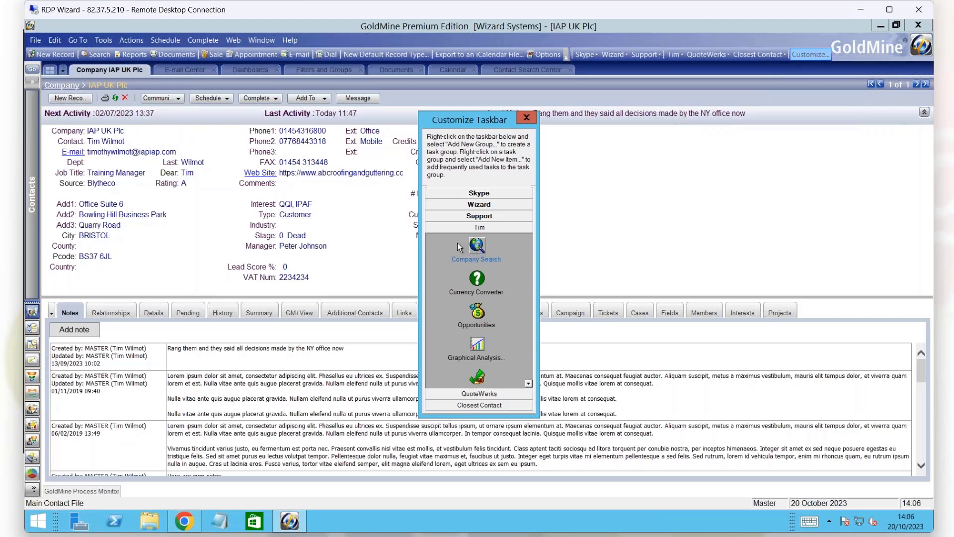
Open the Company Search taskbar item for editing and examine its full URL, including the company field placeholder at the end.
right_click(482, 249)
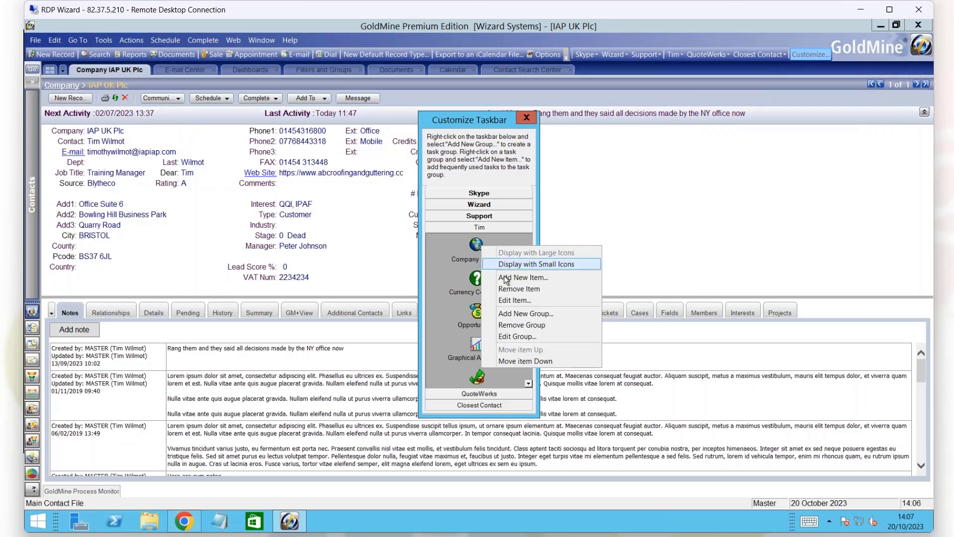
left_click(512, 300)
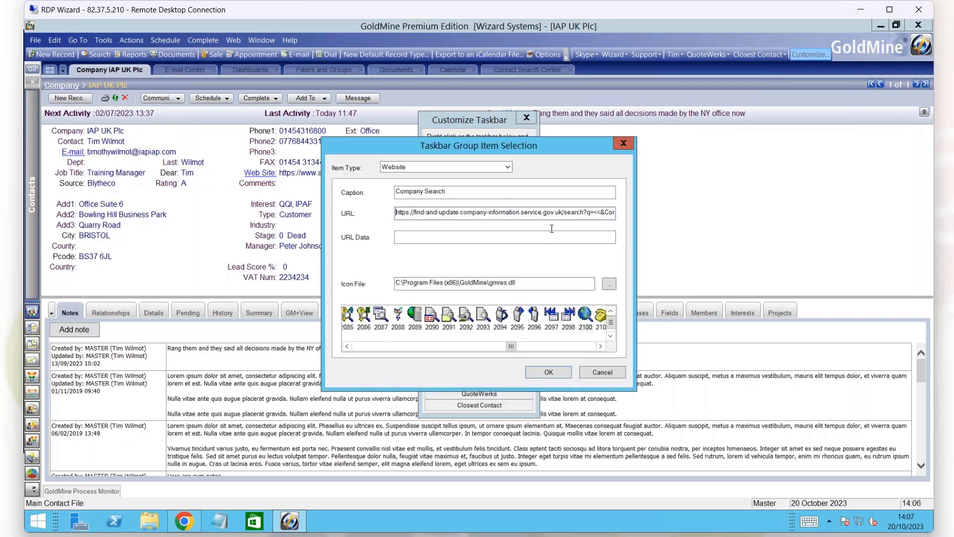
left_click(557, 212)
key("Right")
key("Right")
key("Right")
key("Right")
key("Right")
left_click_drag(588, 211, 394, 209)
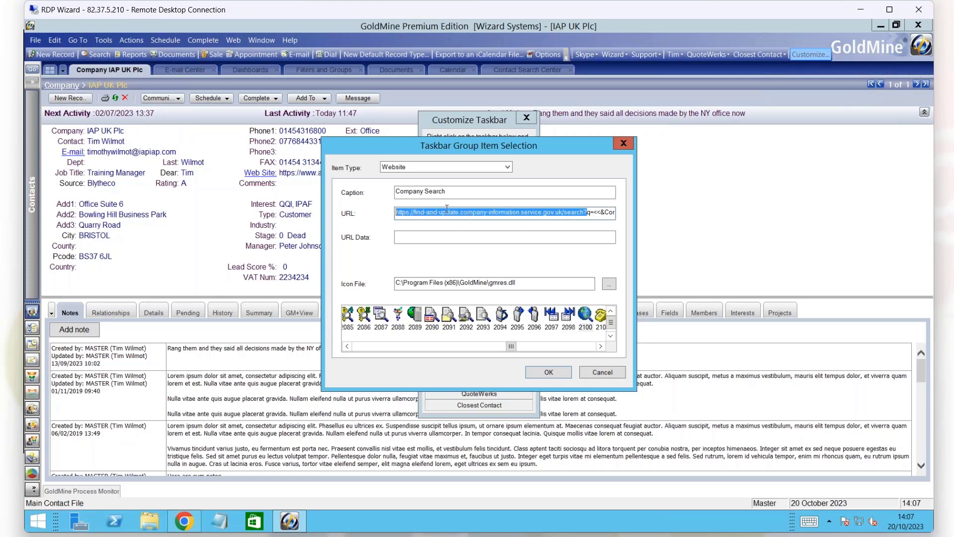
left_click(563, 214)
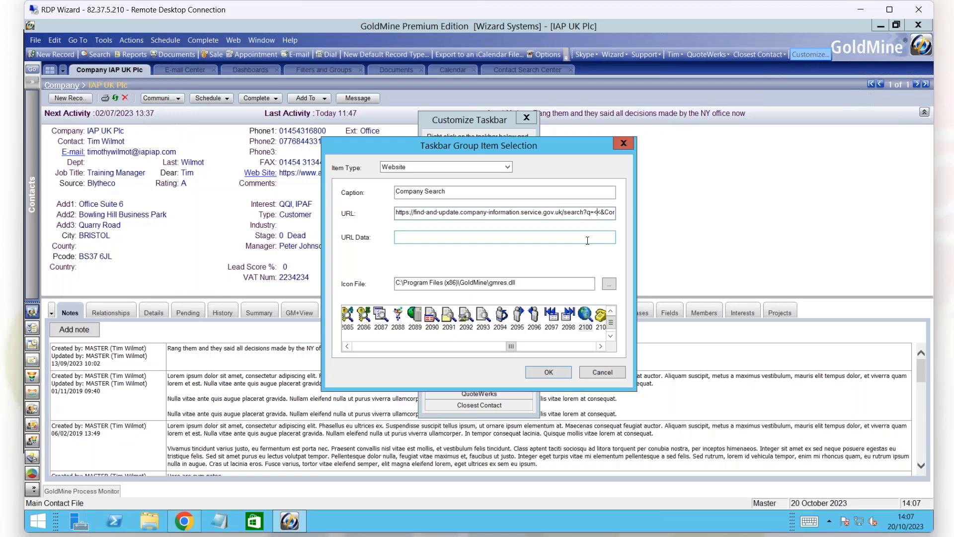
key("Right")
key("Right")
key("Right")
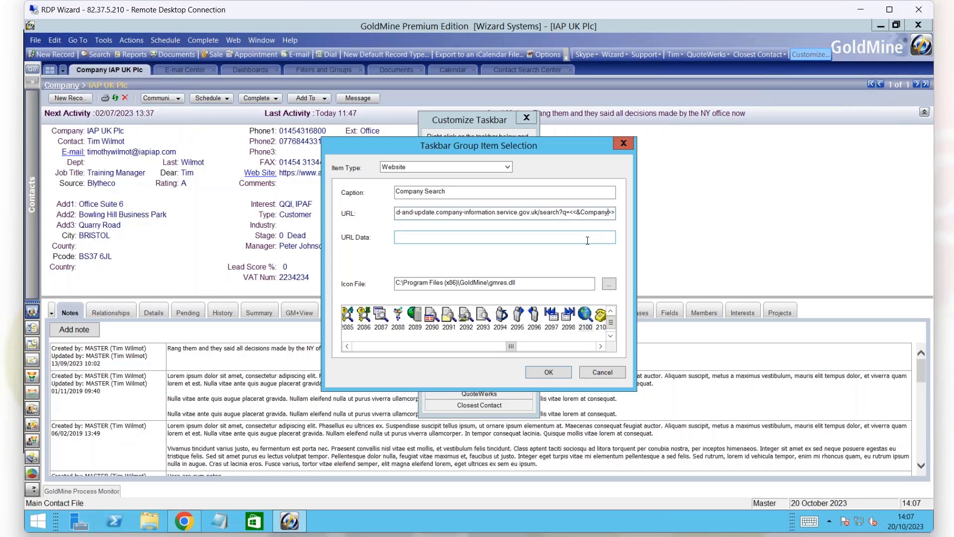
Check the end of the Company Search item's URL and close the item without saving changes.
key("Right")
left_click(602, 372)
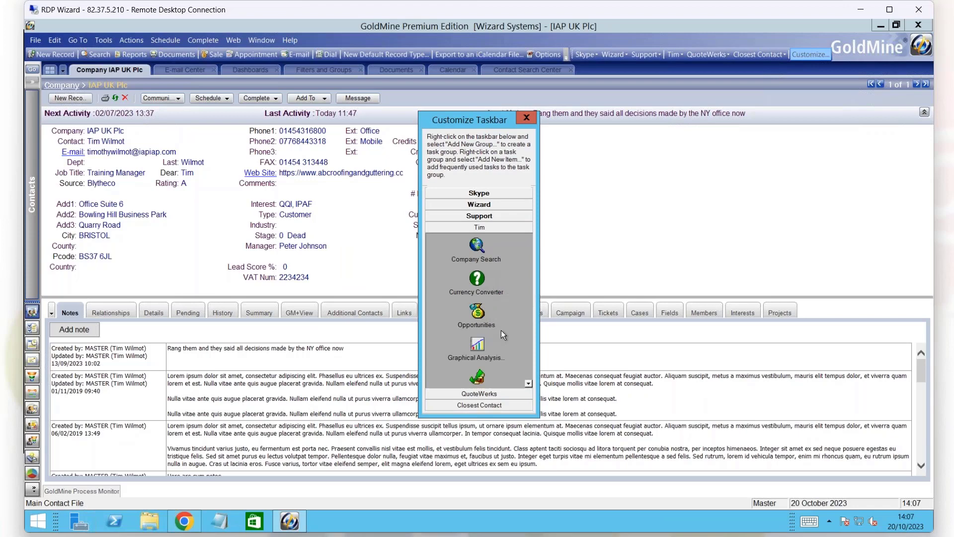
Open the Linkedin taskbar item for editing, examine the first name and last name placeholders in its URL, and close it without saving changes.
left_click(528, 383)
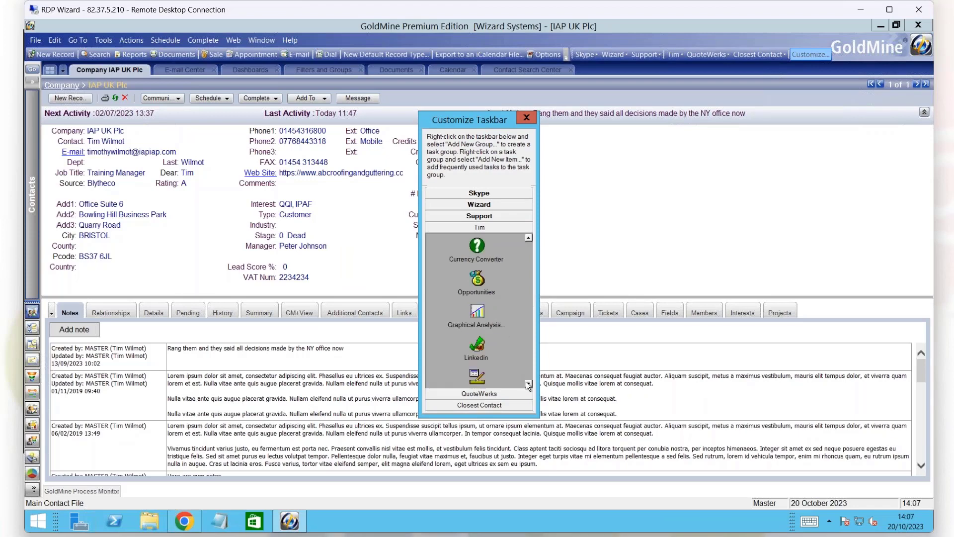
right_click(474, 312)
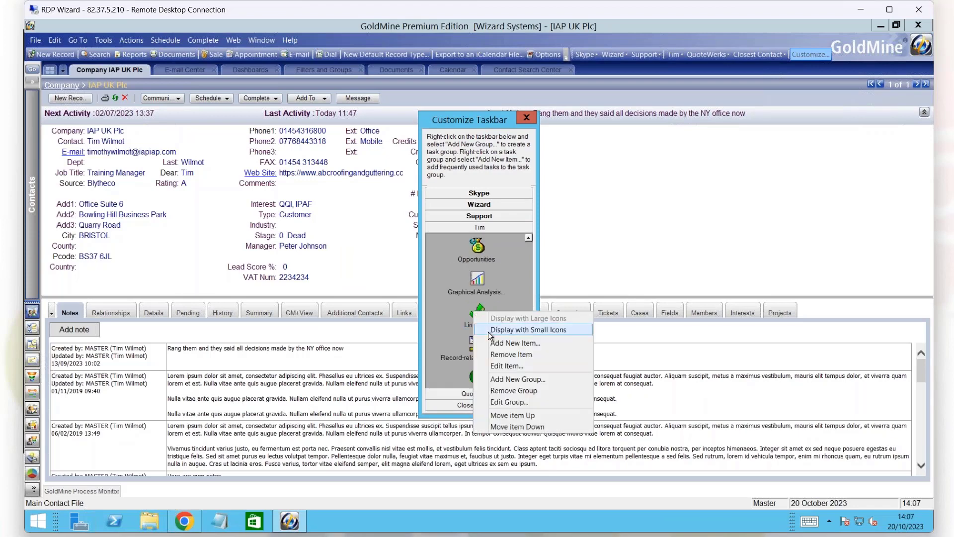
left_click(506, 366)
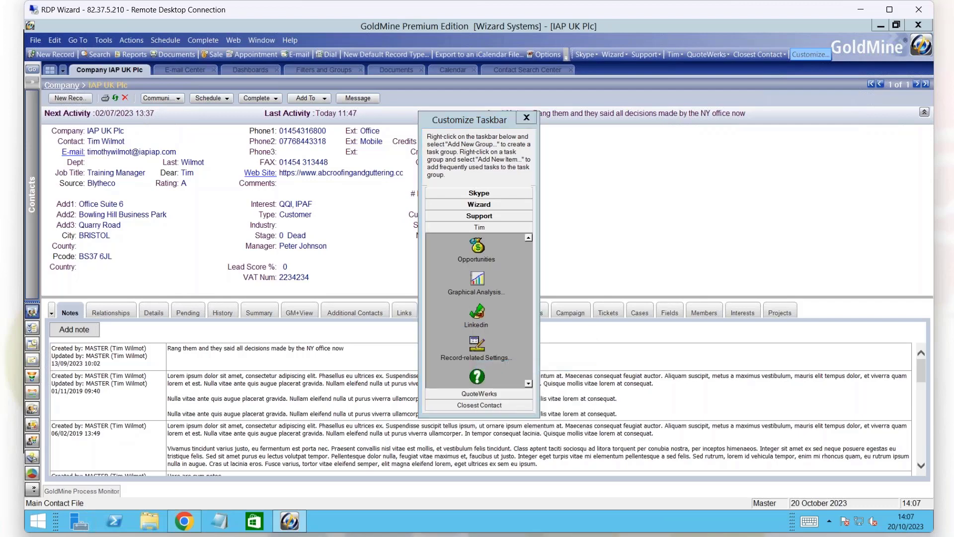
left_click(540, 212)
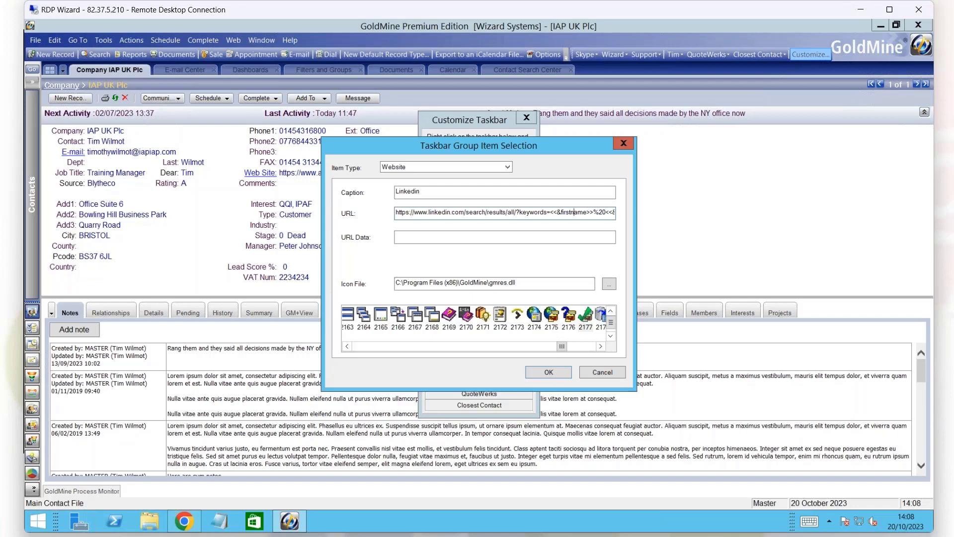
key("Right")
key("Right")
key("Right")
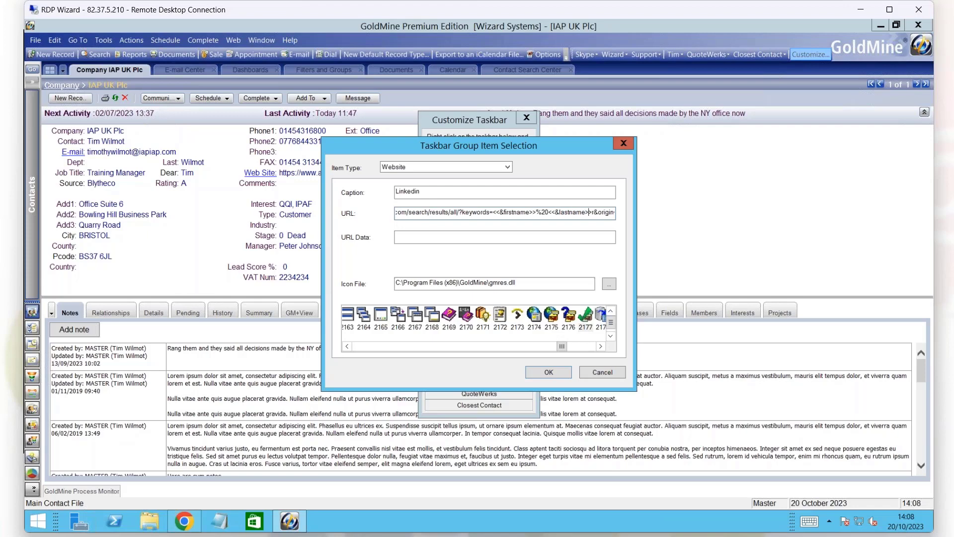
left_click(614, 376)
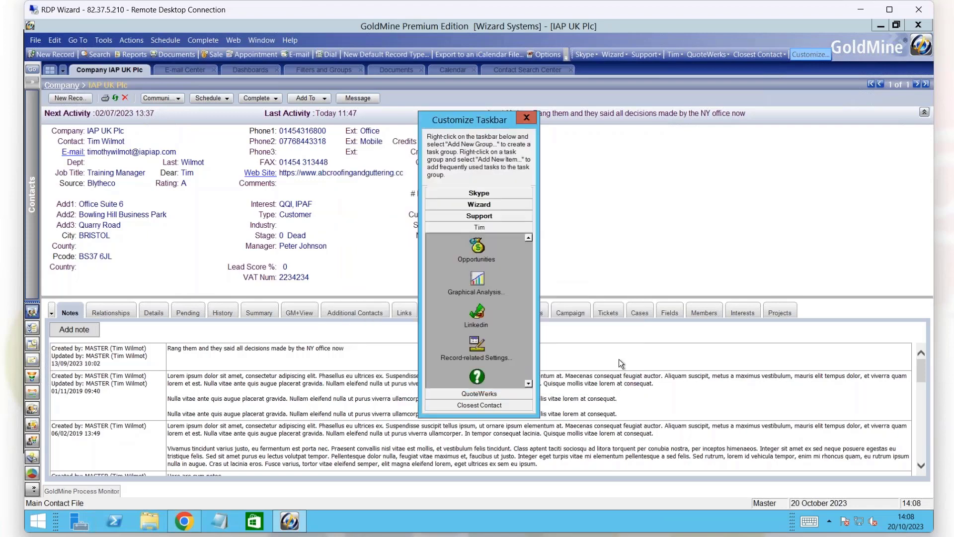